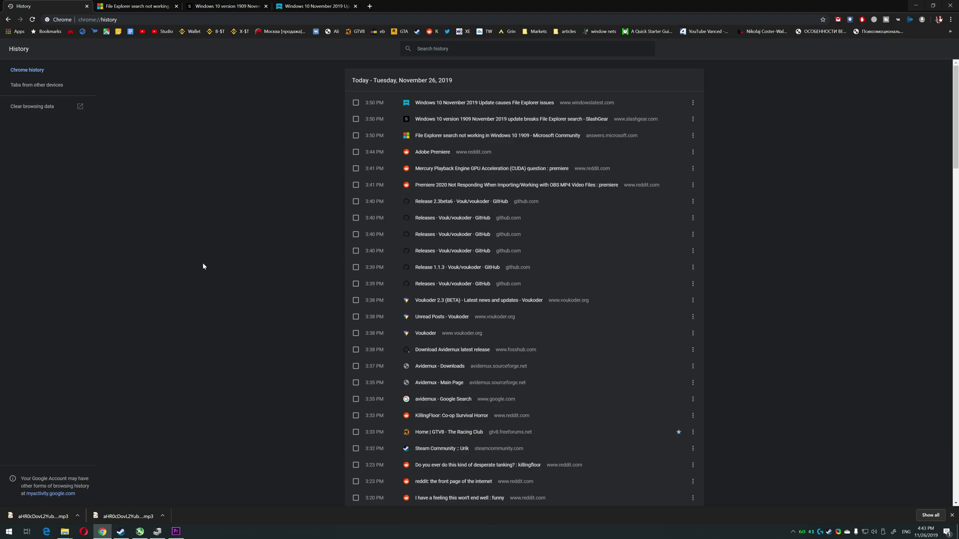
Switch to File Explorer, try a Start menu search for "search", and dismiss the search.
key("alt+Tab")
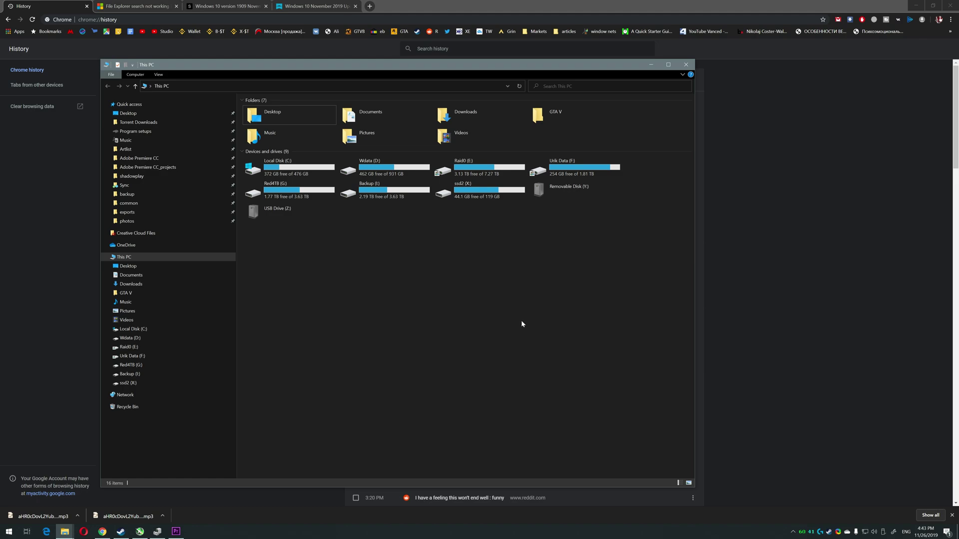
key("super")
type("search")
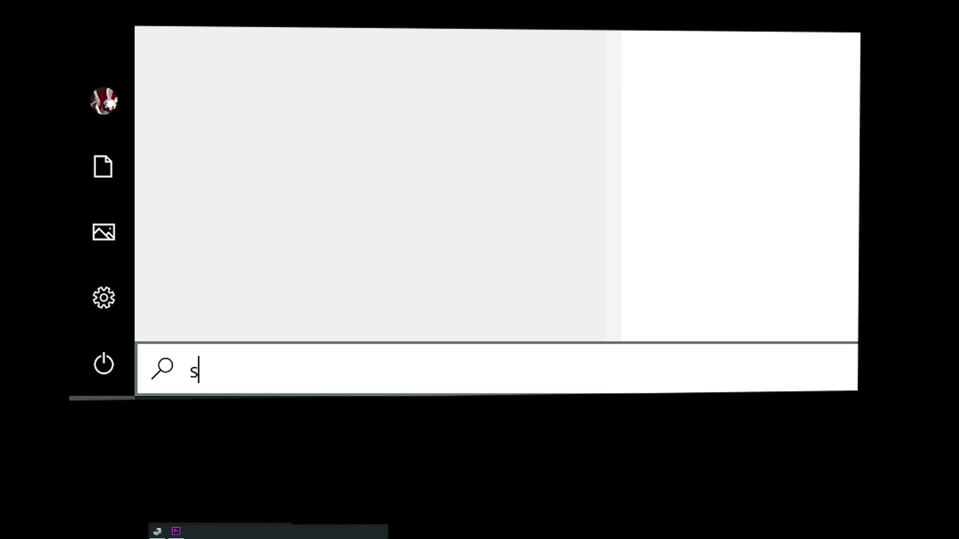
type("earch")
key("Escape")
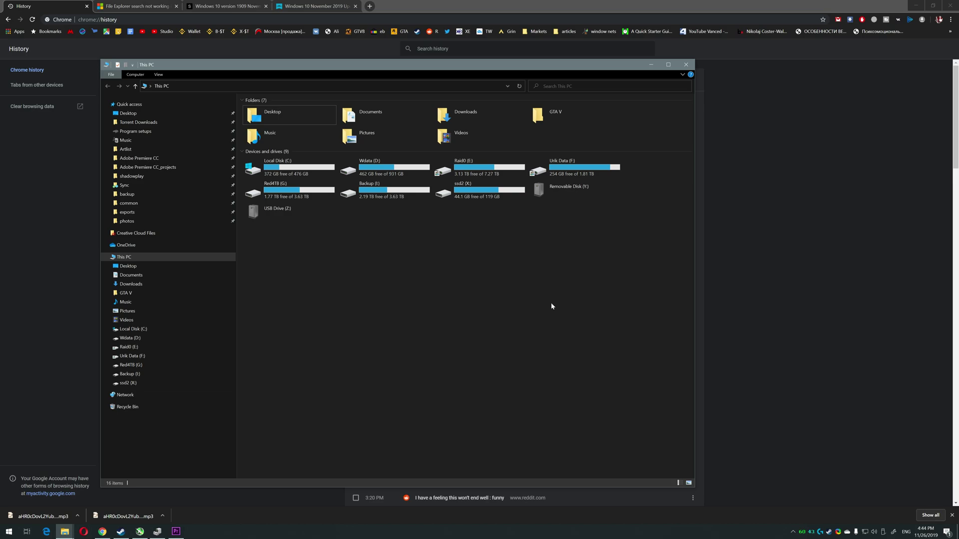
In Chrome, look through the replies in the Microsoft Community thread about File Explorer search not working.
left_click(134, 6)
scroll(165, 302, "down", 10)
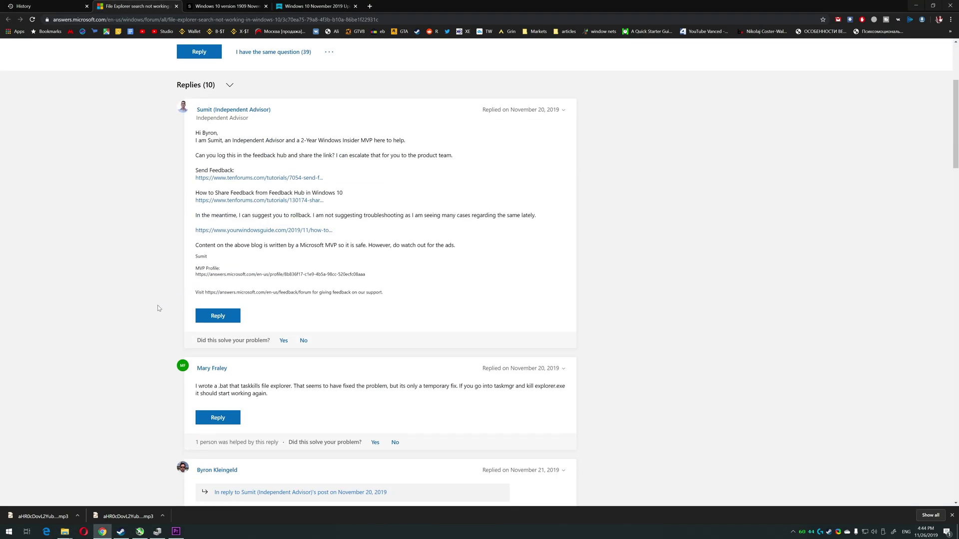
scroll(185, 320, "up", 10)
Review the SlashGear and Windows Latest articles about the November 2019 update breaking File Explorer search, and return to the forum thread.
key("ctrl+Tab")
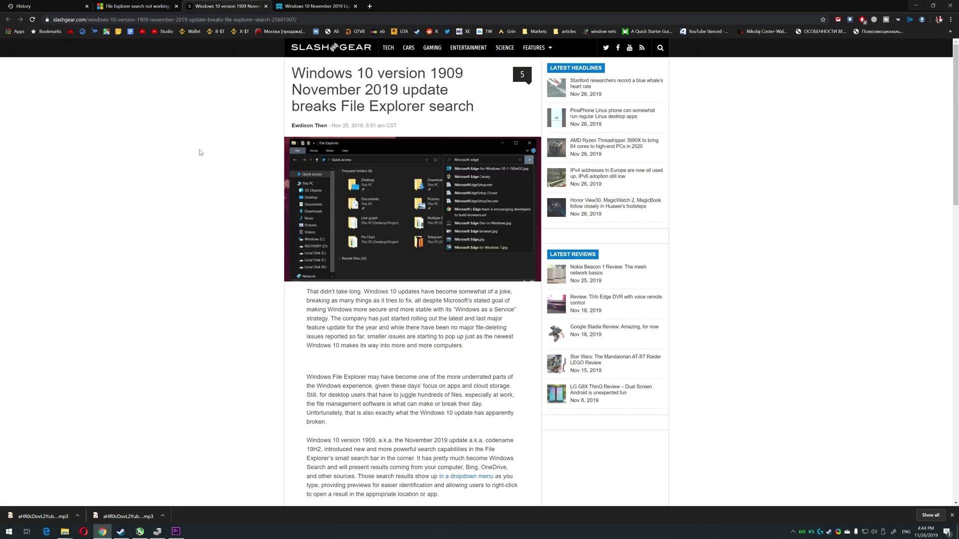
left_click(316, 6)
left_click(221, 10)
scroll(225, 178, "down", 5)
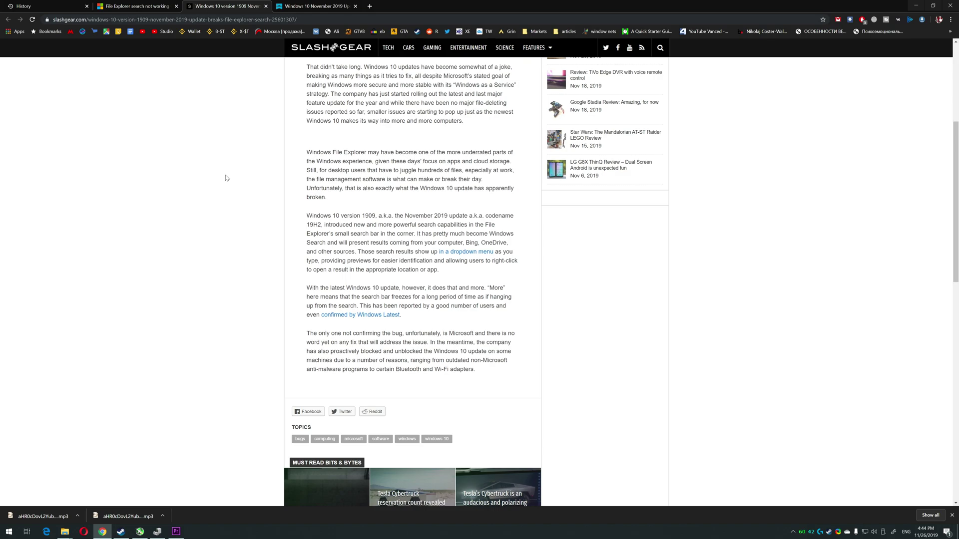
scroll(226, 177, "up", 5)
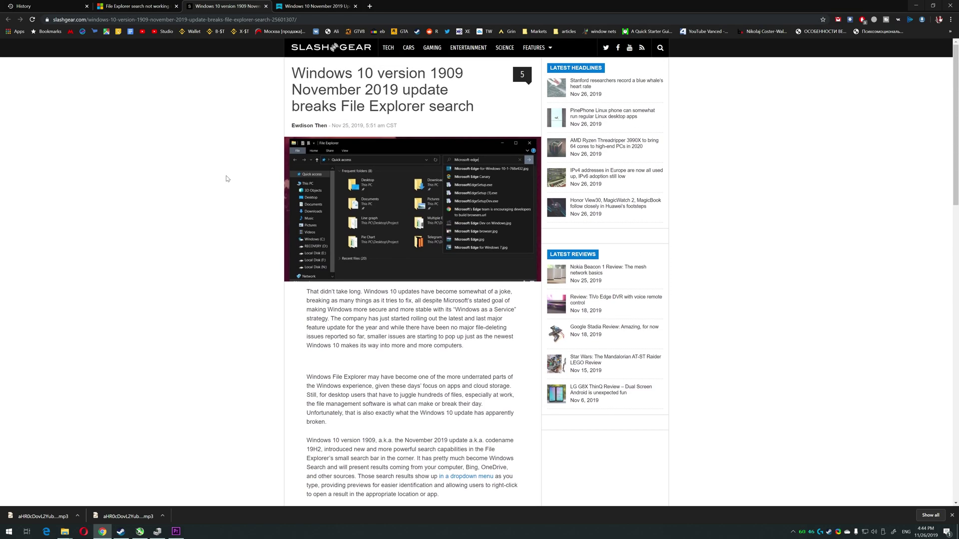
left_click(315, 6)
left_click(221, 6)
left_click(135, 6)
Open a new File Explorer window, test its This PC search field with various single letters ending with "j", and close Task Manager.
key("super+e")
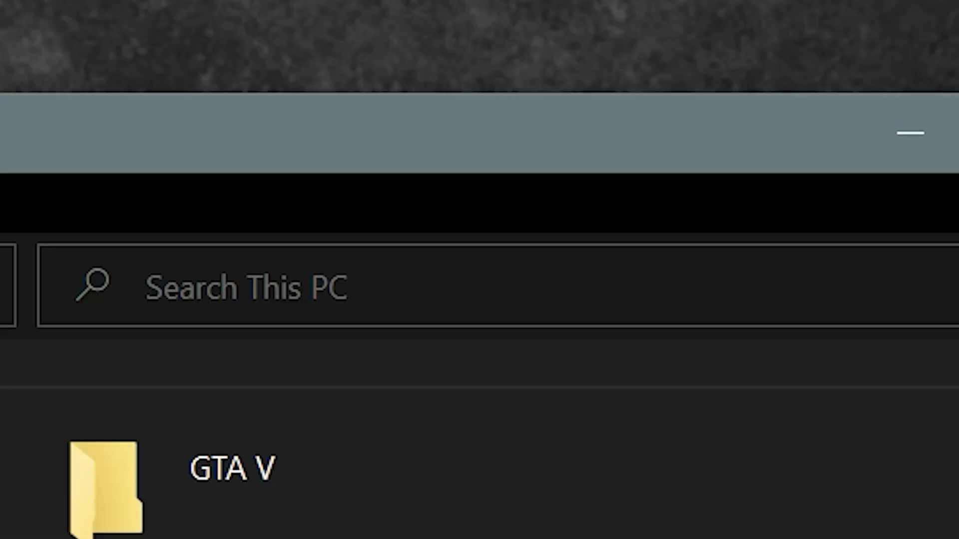
type("j")
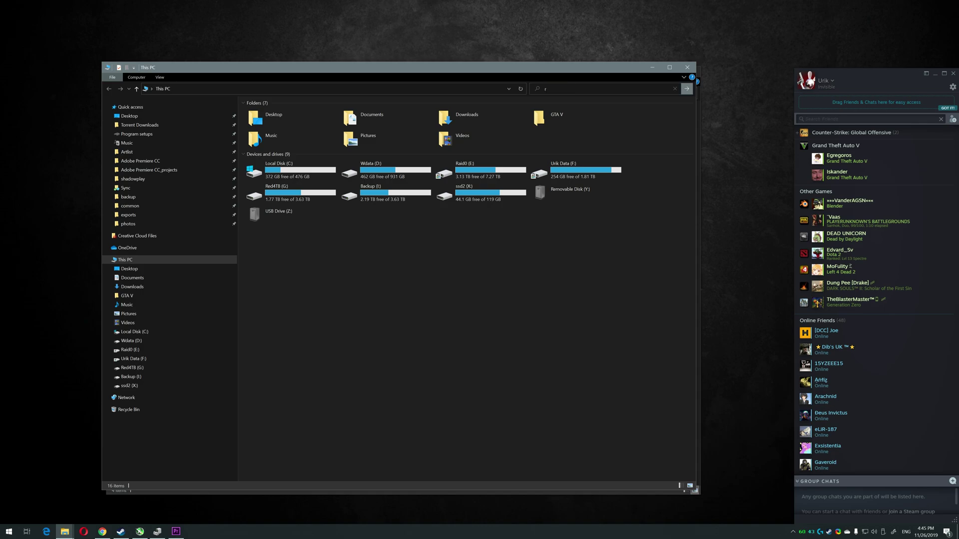
key("BackSpace")
type("f")
key("BackSpace")
type("g")
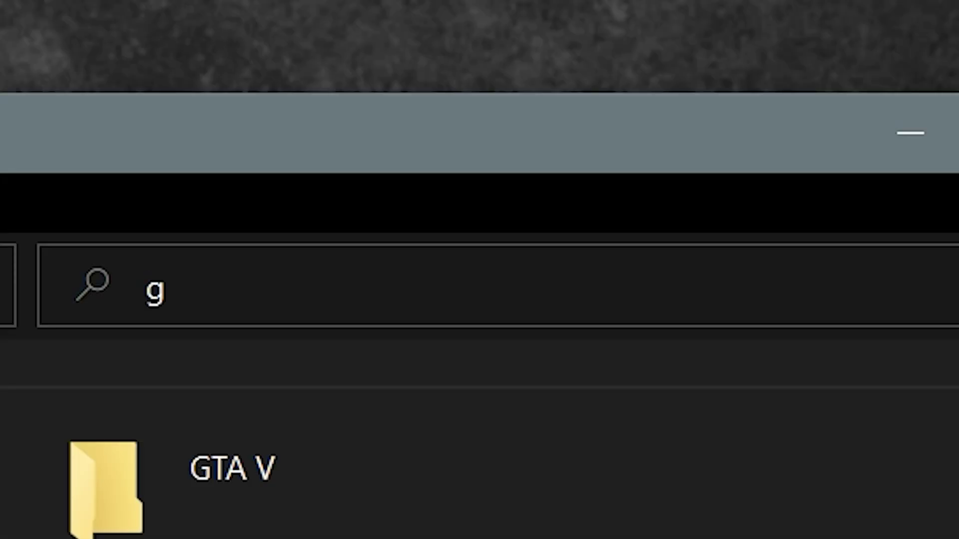
key("BackSpace")
type("h")
key("BackSpace")
type("e")
key("BackSpace")
type("r")
key("BackSpace")
type("j")
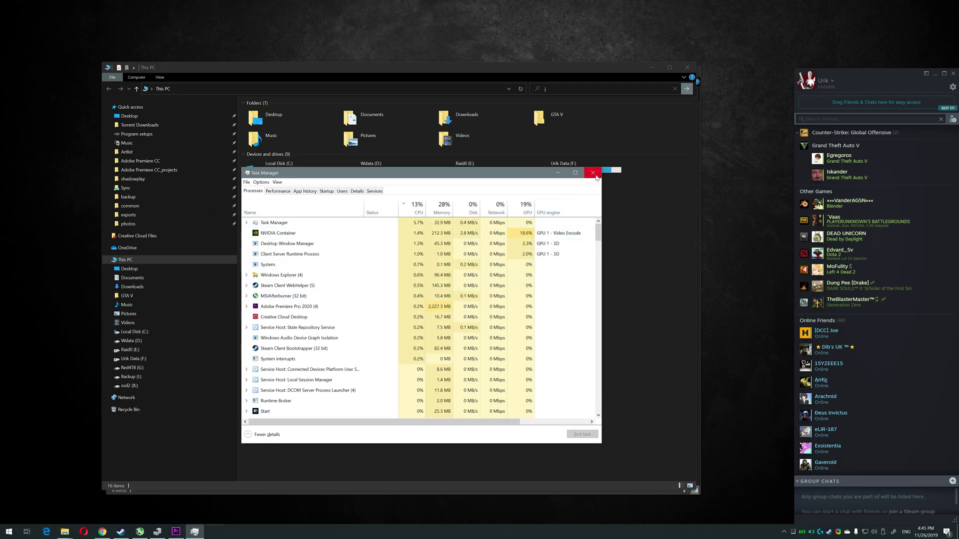
left_click(592, 169)
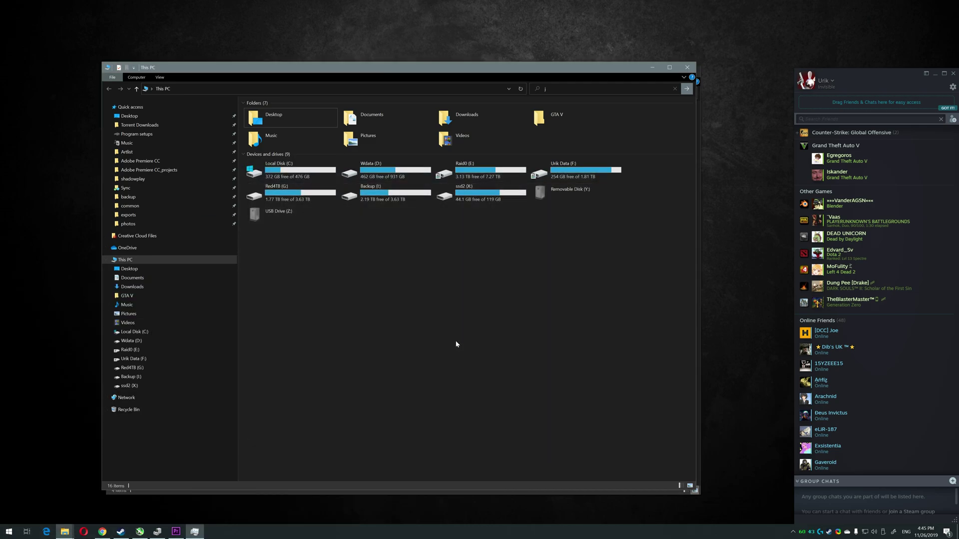
Run "taskkill /f /im explorer.exe & start explorer" in Command Prompt to restart Explorer, and minimize the prompt window.
type("taskkill /f /im explorer.exe")
type(" & start explorer")
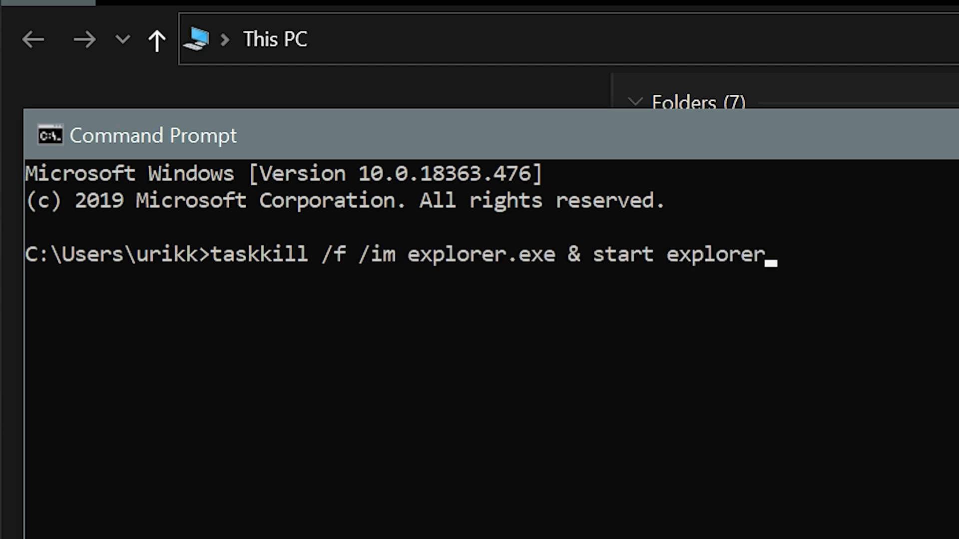
key("Return")
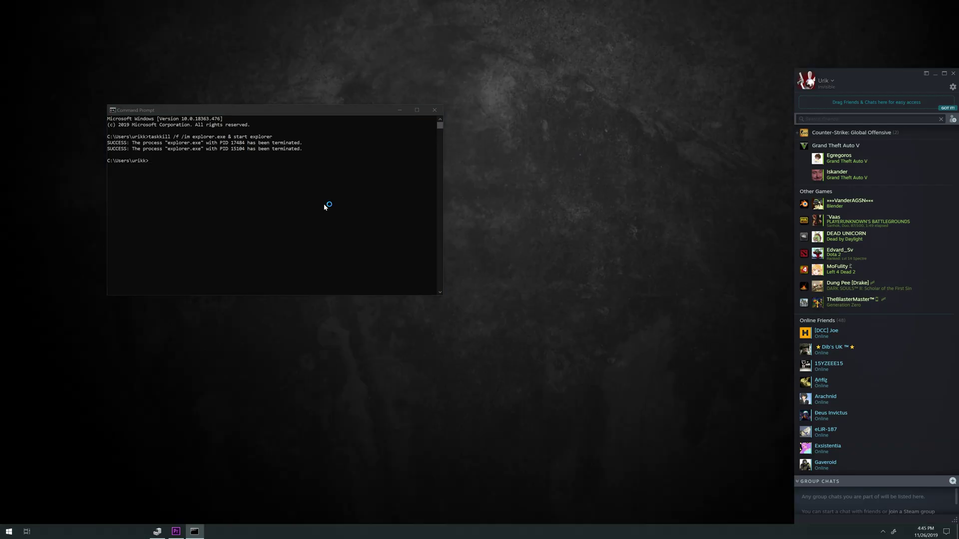
left_click(400, 110)
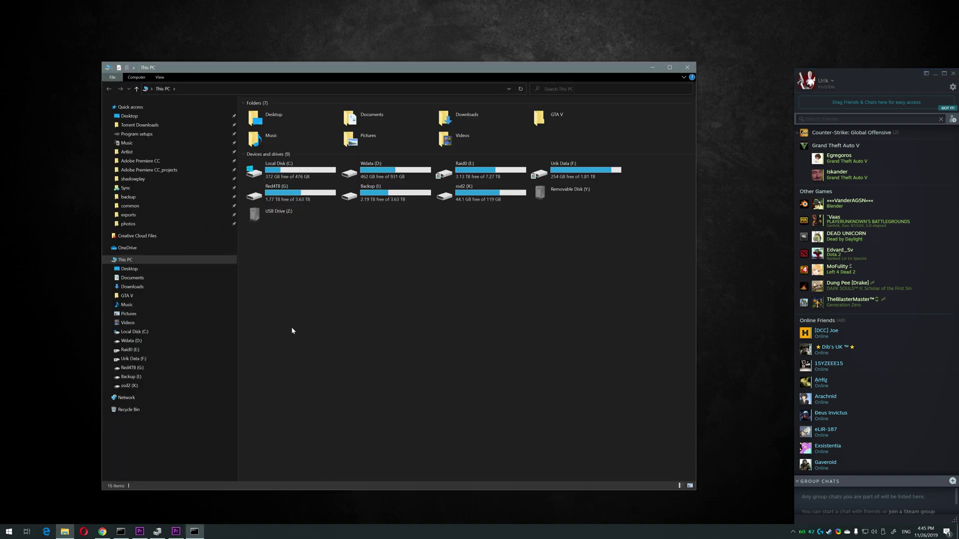
Open the shadowplay folder in File Explorer and search it for "grand".
left_click(559, 89)
left_click(457, 289)
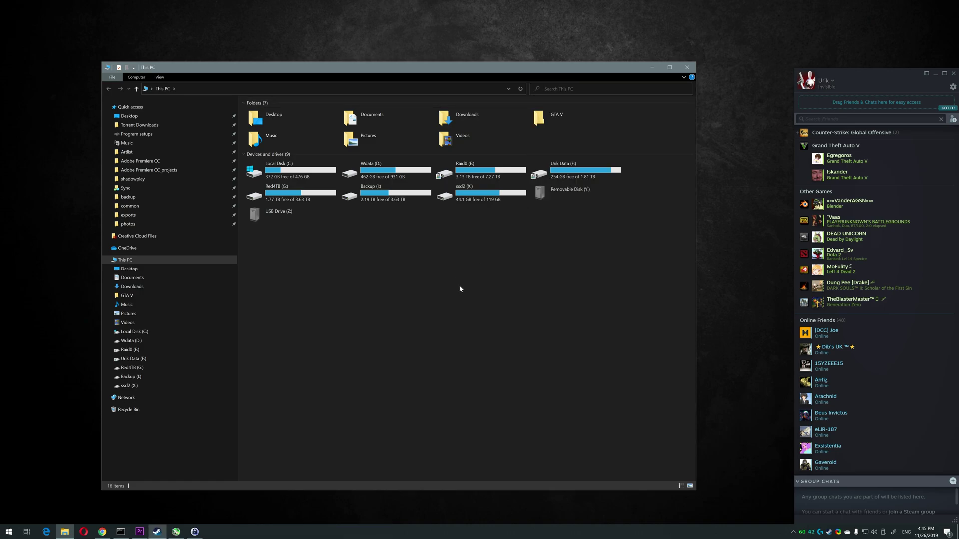
left_click(145, 180)
left_click(569, 89)
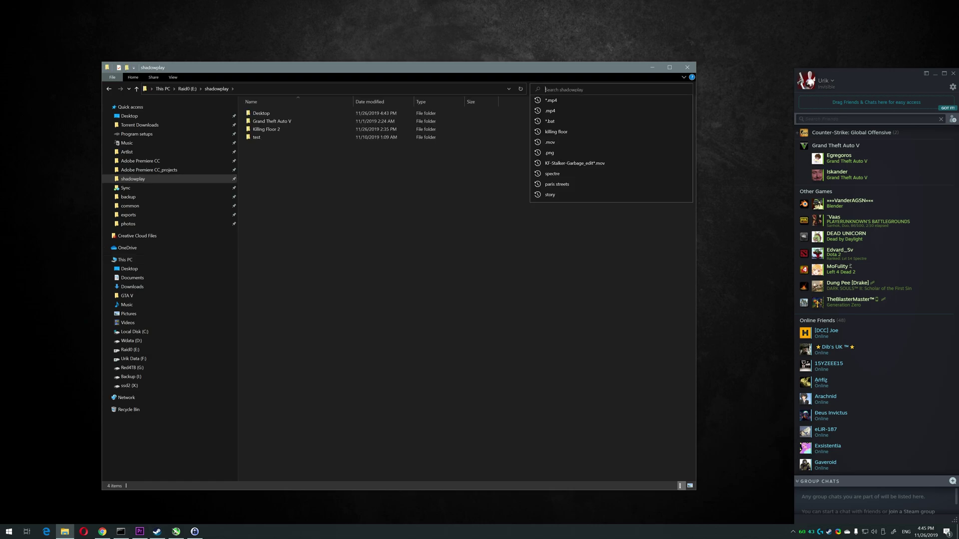
type("grand")
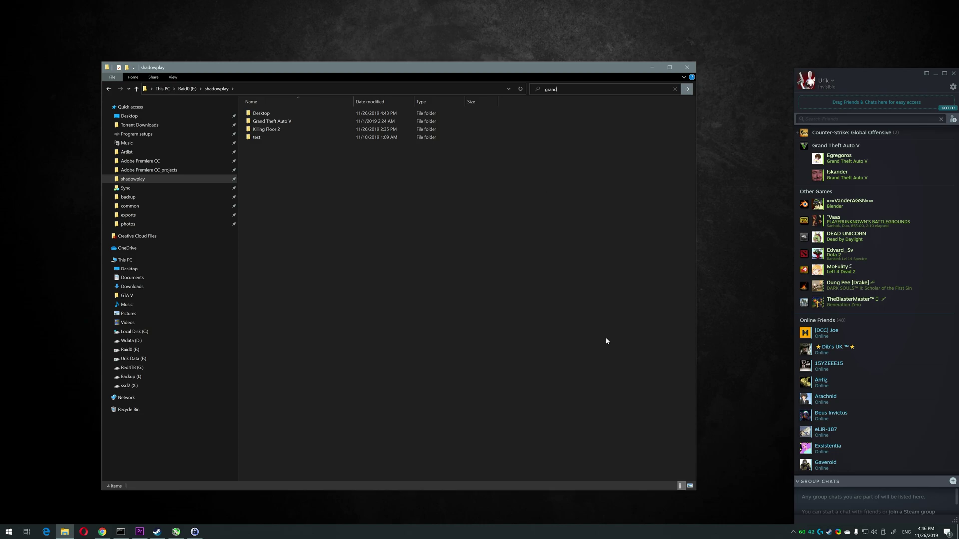
key("BackSpace")
key("BackSpace")
key("BackSpace")
key("BackSpace")
key("BackSpace")
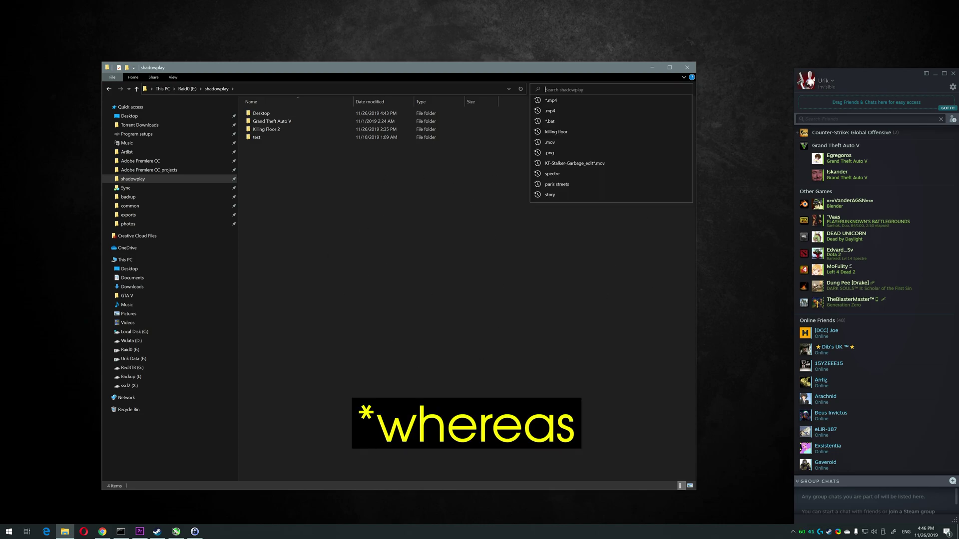
type("grand")
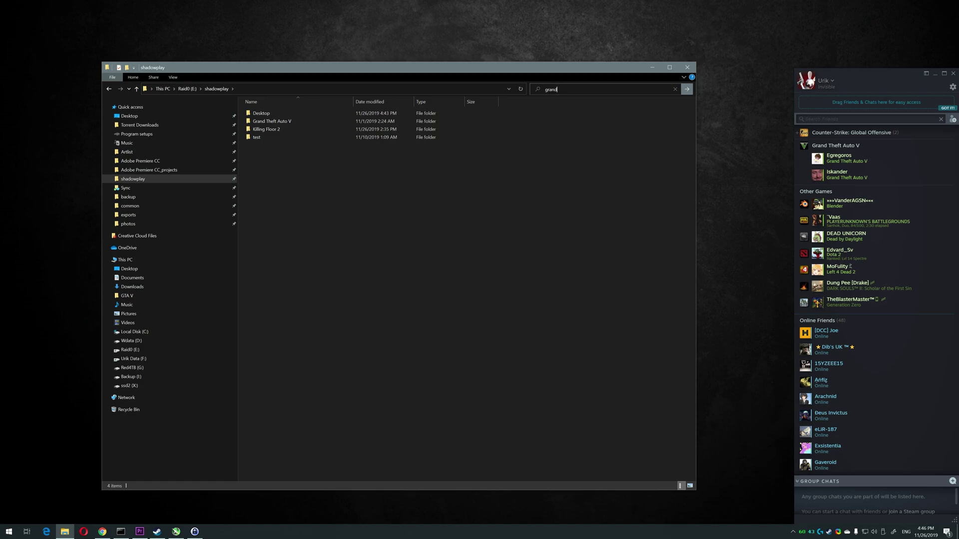
key("Return")
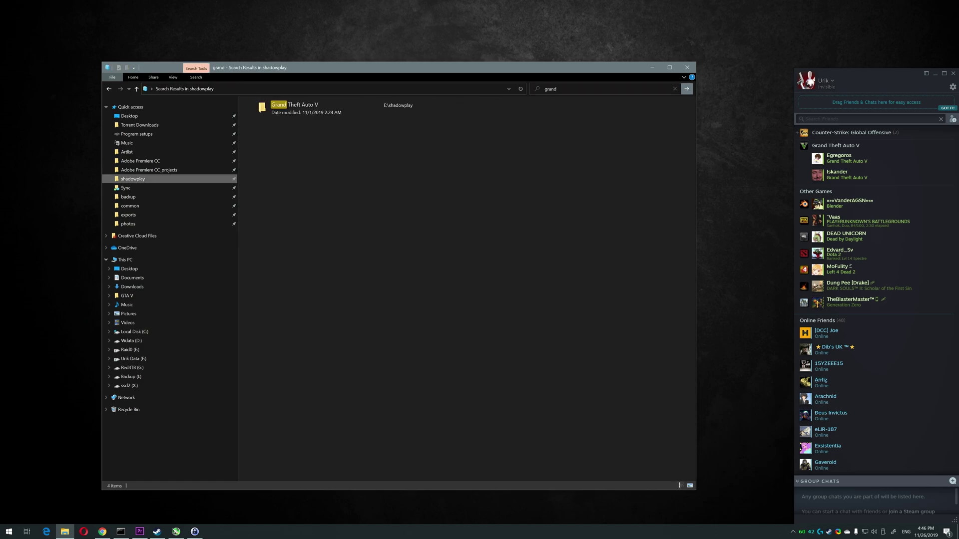